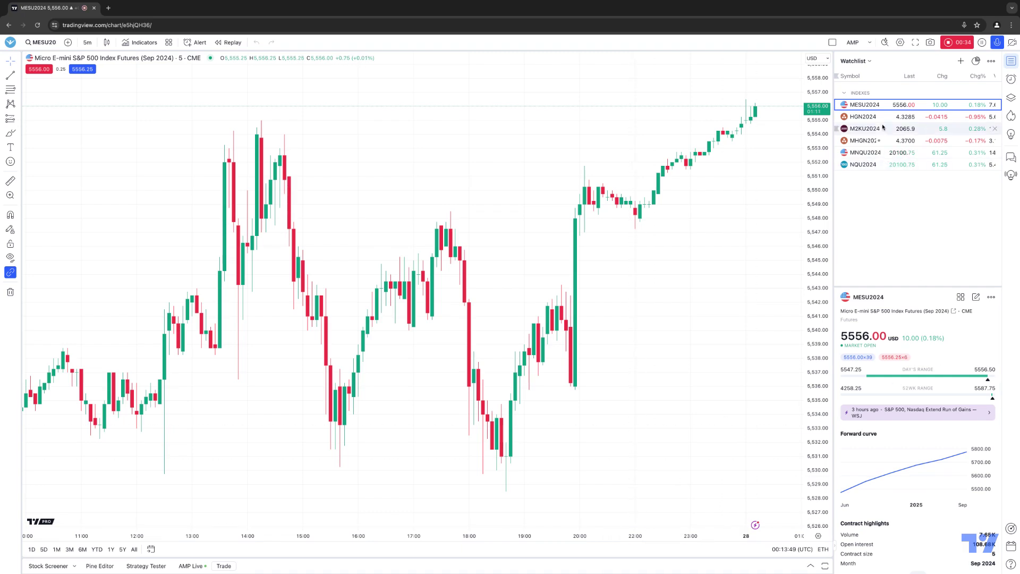
- Rename the 7-symbol watchlist 'Watchlist' to 'AMP'
{"action": "left_click", "coordinate": [854, 61]}
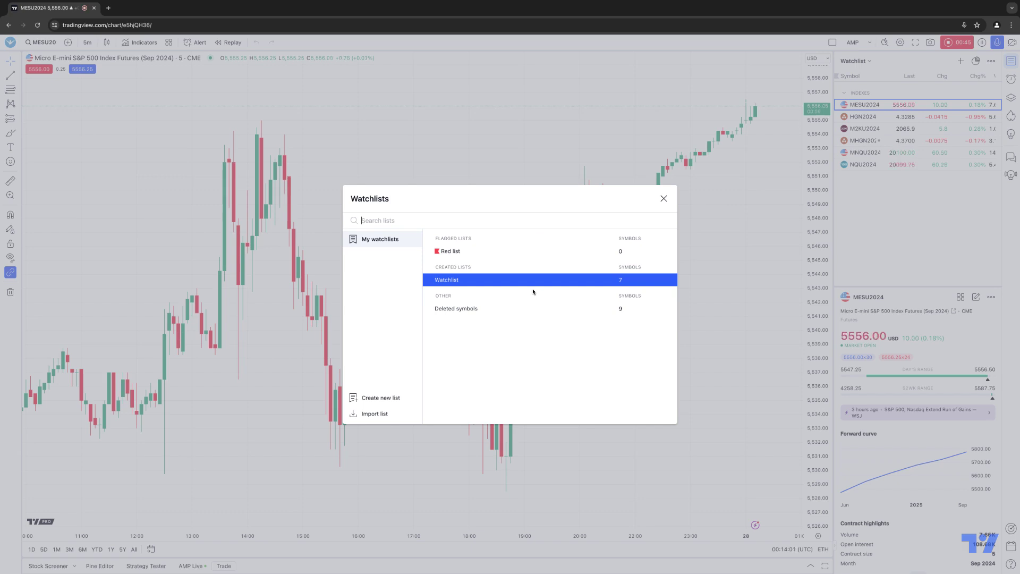
{"action": "mouse_move", "coordinate": [475, 282]}
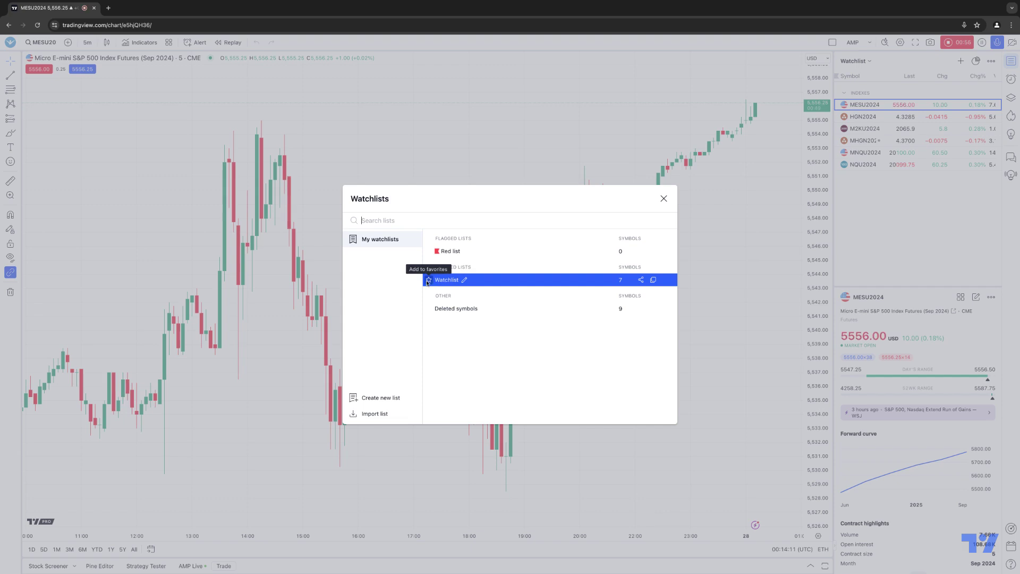
{"action": "left_click", "coordinate": [663, 198]}
{"action": "left_click", "coordinate": [857, 60]}
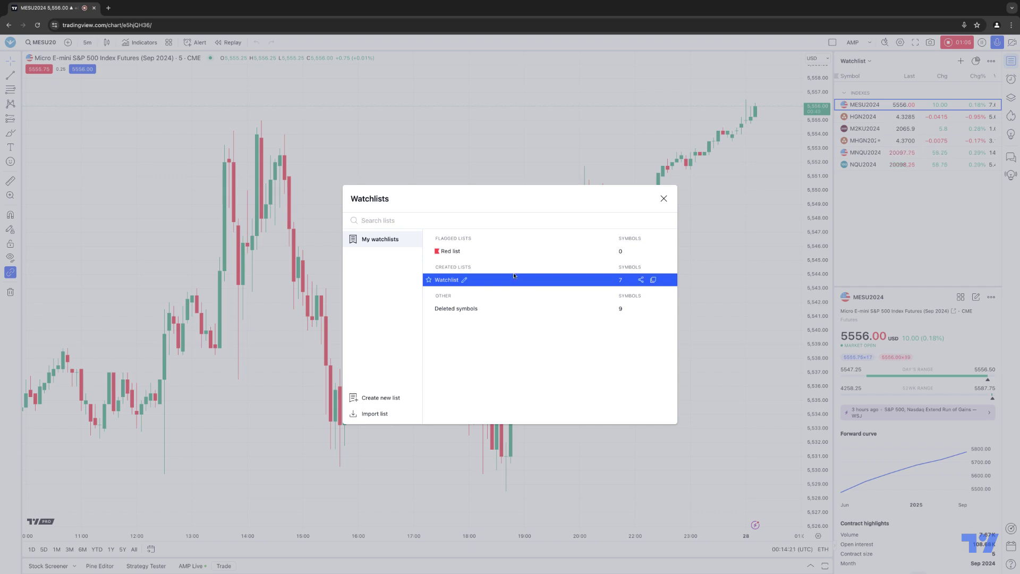
{"action": "left_click", "coordinate": [464, 281]}
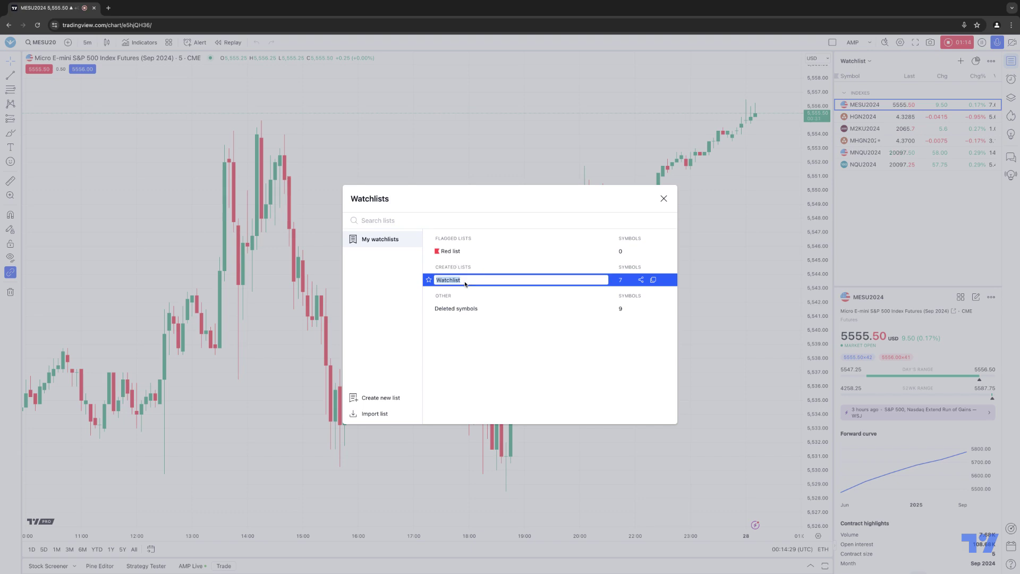
{"action": "type", "text": "AMP"}
{"action": "key", "text": "Return"}
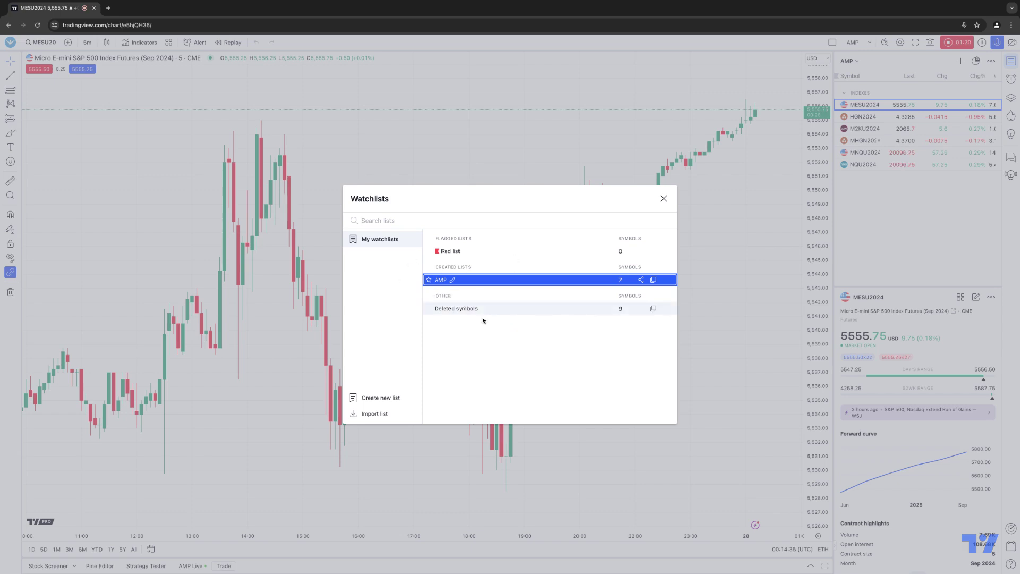
- Create a new empty watchlist named 'Currencies'
{"action": "left_click", "coordinate": [380, 397]}
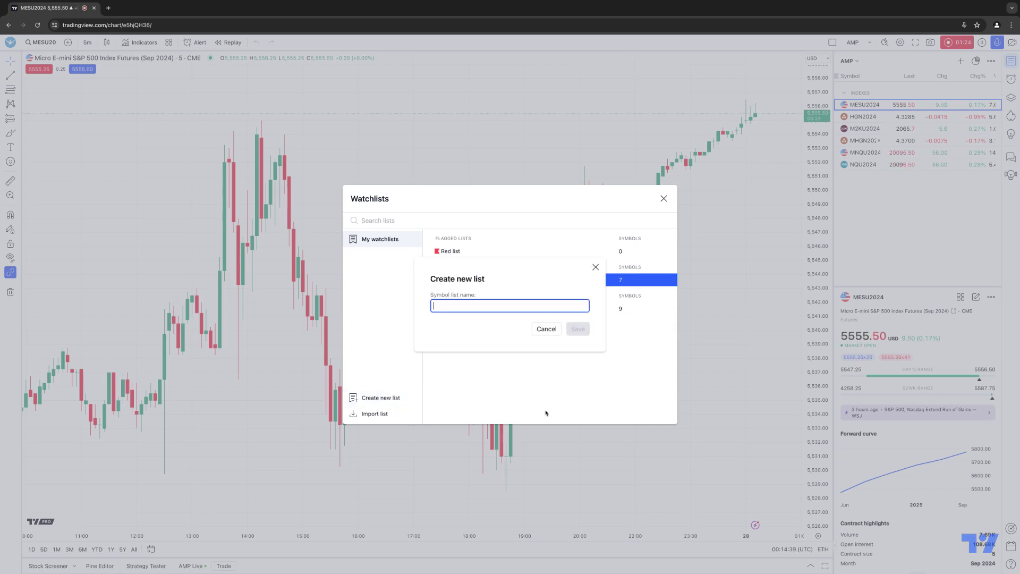
{"action": "type", "text": "I"}
{"action": "type", "text": "CU"}
{"action": "type", "text": "urrencies"}
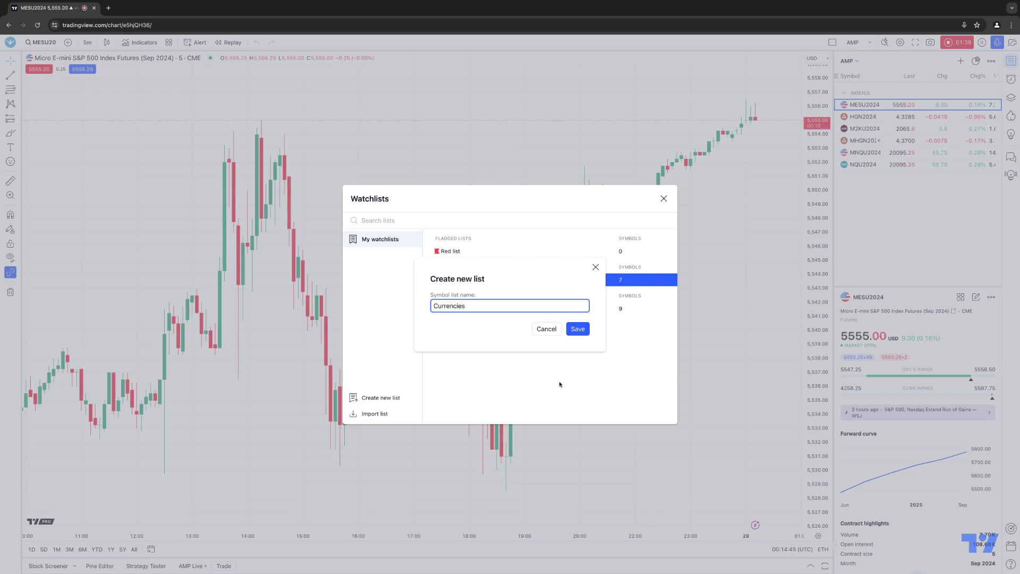
{"action": "left_click", "coordinate": [577, 329]}
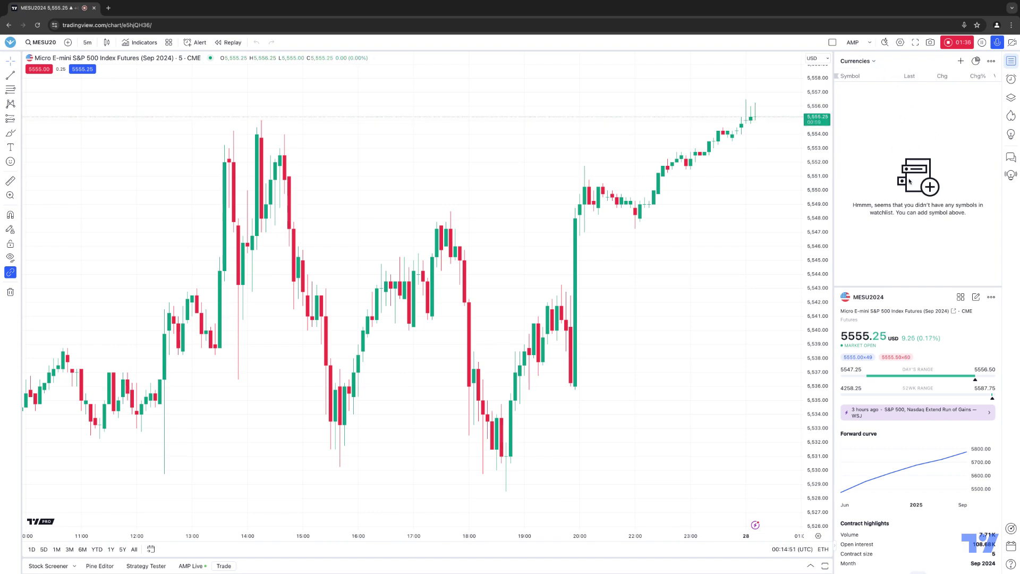
- Add the 6EU2024 and 6AU2024 futures contracts to the Currencies list
{"action": "left_click", "coordinate": [960, 61]}
{"action": "type", "text": "EU6U24"}
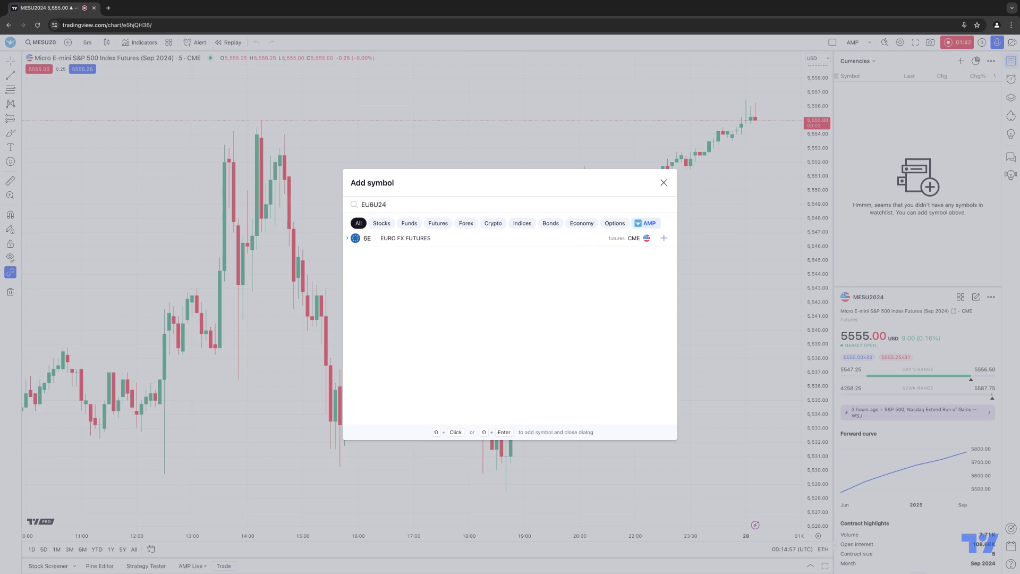
{"action": "left_click", "coordinate": [347, 238]}
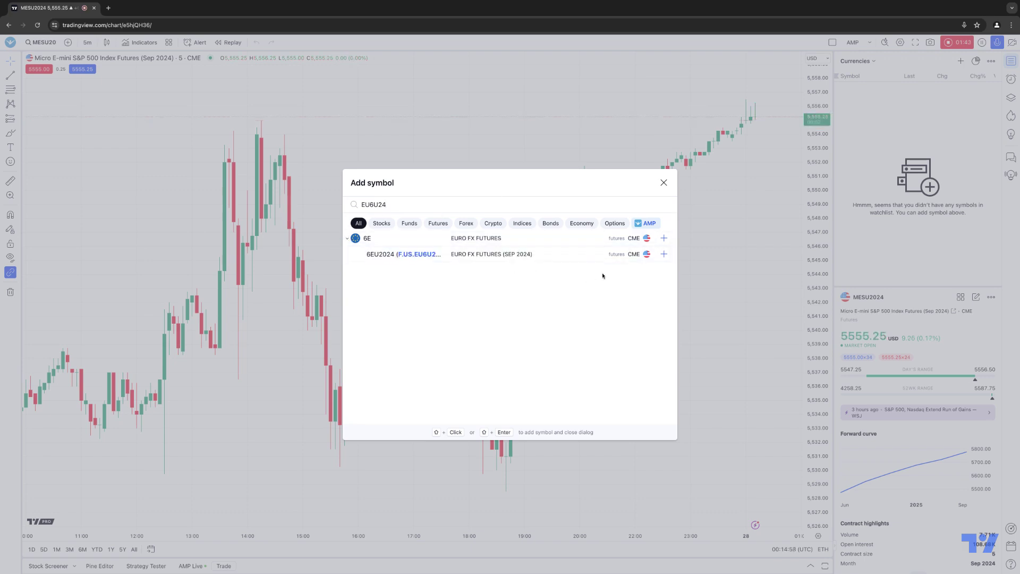
{"action": "left_click", "coordinate": [663, 253]}
{"action": "type", "text": "DA6"}
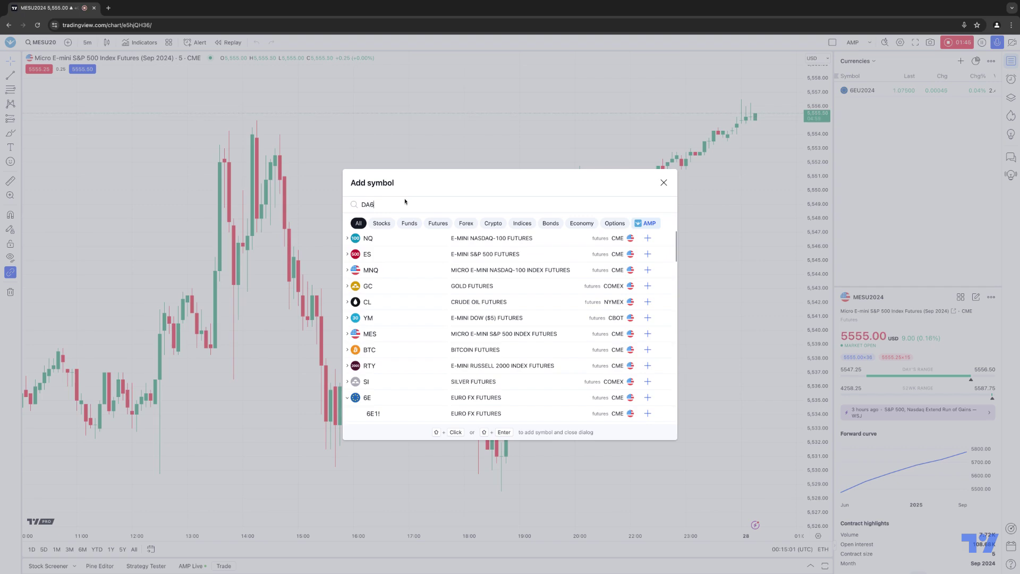
{"action": "type", "text": "U24"}
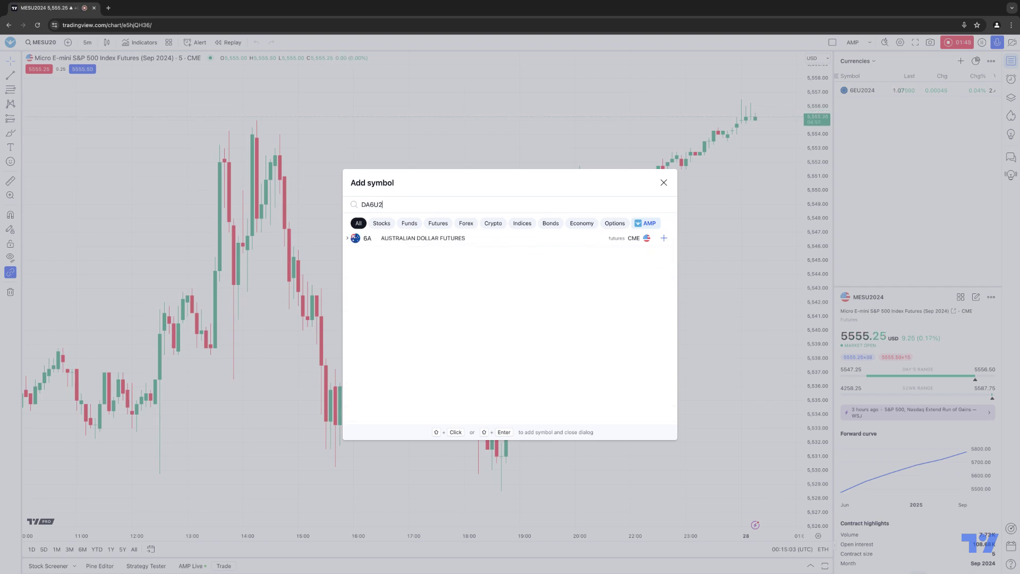
{"action": "left_click", "coordinate": [348, 238]}
{"action": "left_click", "coordinate": [646, 252]}
- Add the 6BU2024 and 6CU2024 contracts to Currencies, then close the symbol search
{"action": "key", "text": "BackSpace"}
{"action": "type", "text": "BP6U24"}
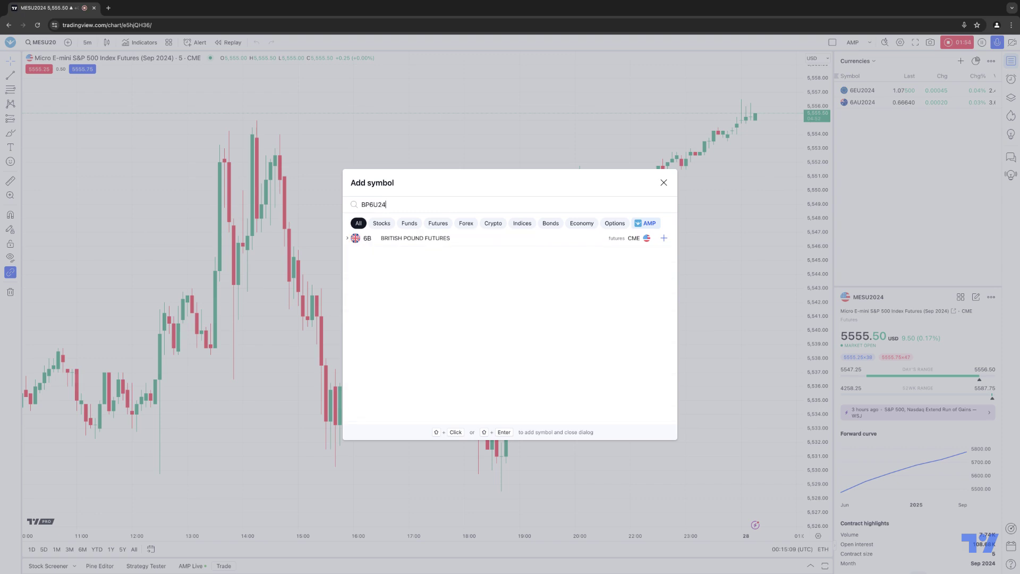
{"action": "left_click", "coordinate": [353, 241]}
{"action": "left_click", "coordinate": [664, 254]}
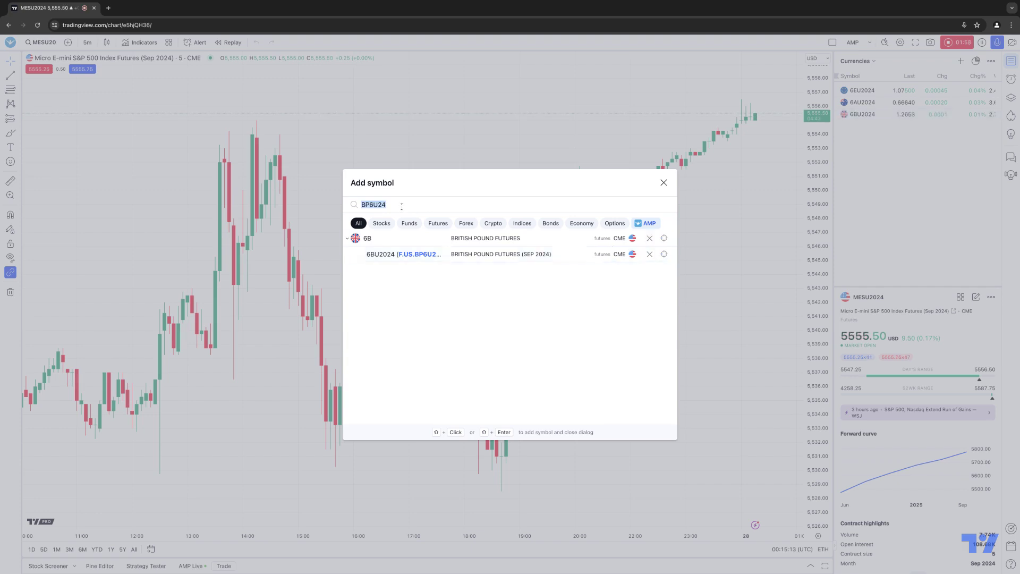
{"action": "key", "text": "BackSpace"}
{"action": "type", "text": "C"}
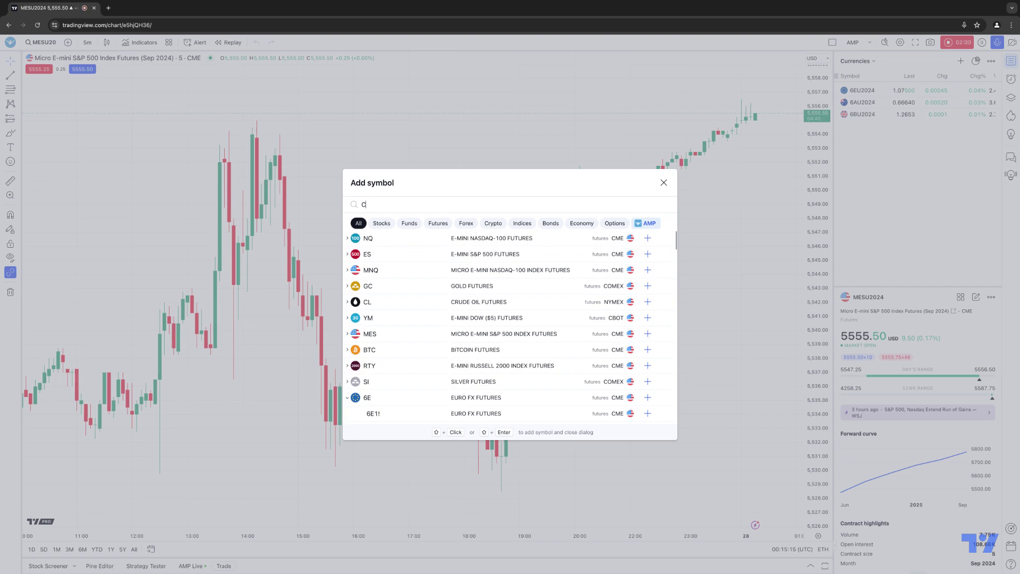
{"action": "type", "text": "A6U24"}
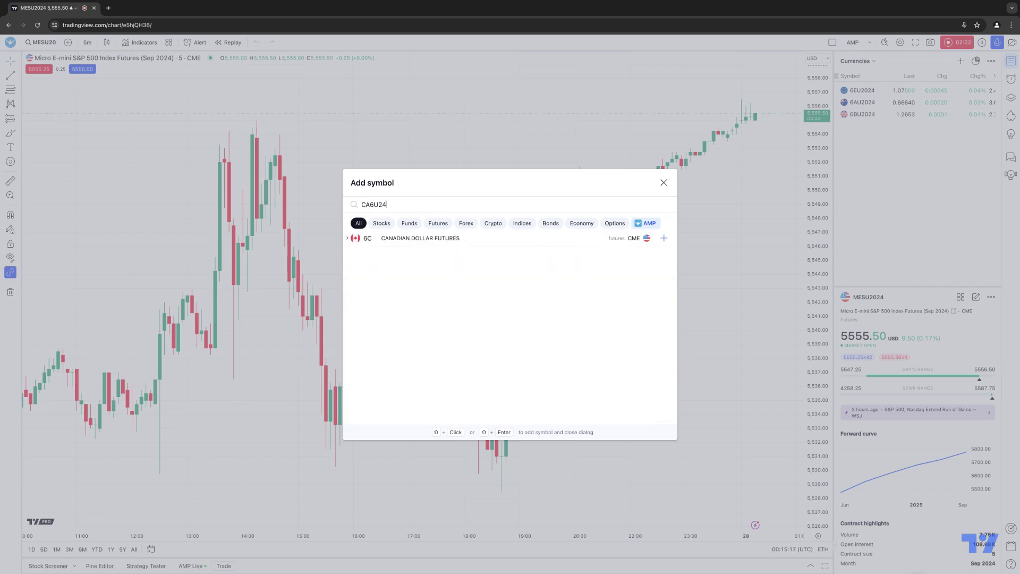
{"action": "left_click", "coordinate": [350, 239]}
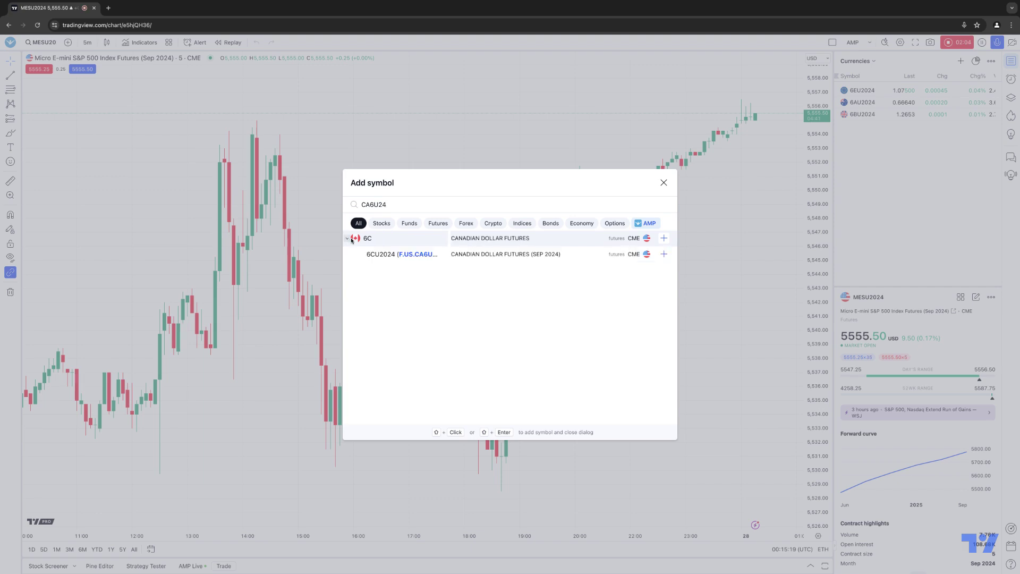
{"action": "left_click", "coordinate": [663, 254]}
{"action": "left_click", "coordinate": [664, 182]}
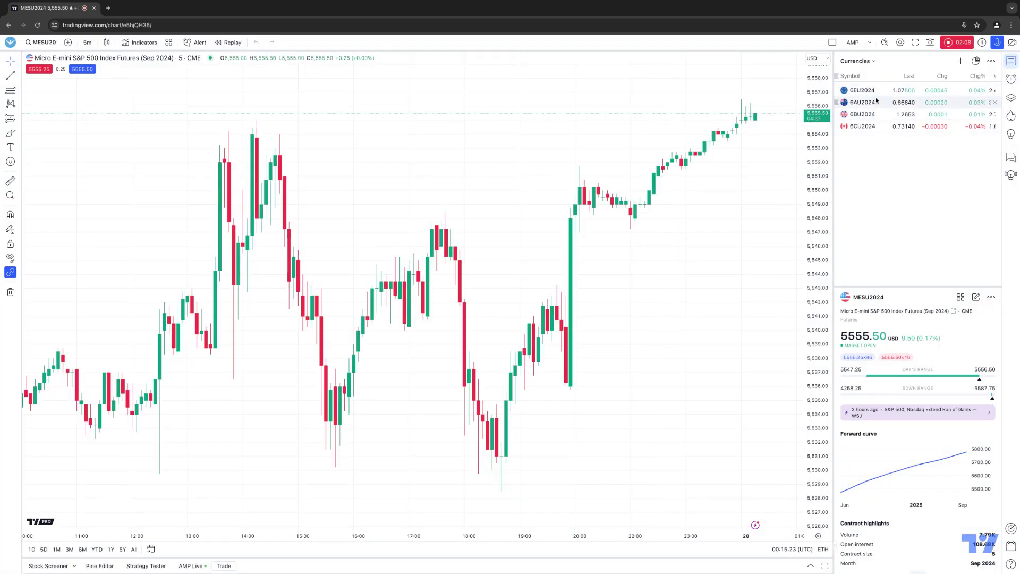
- Create a new watchlist named 'Metals'
{"action": "left_click", "coordinate": [873, 62]}
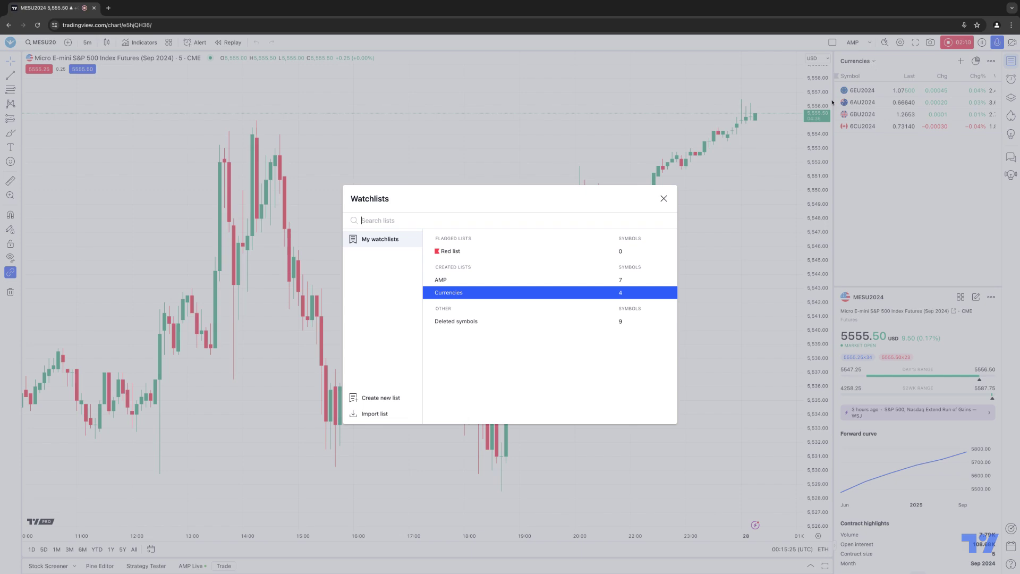
{"action": "left_click", "coordinate": [664, 198]}
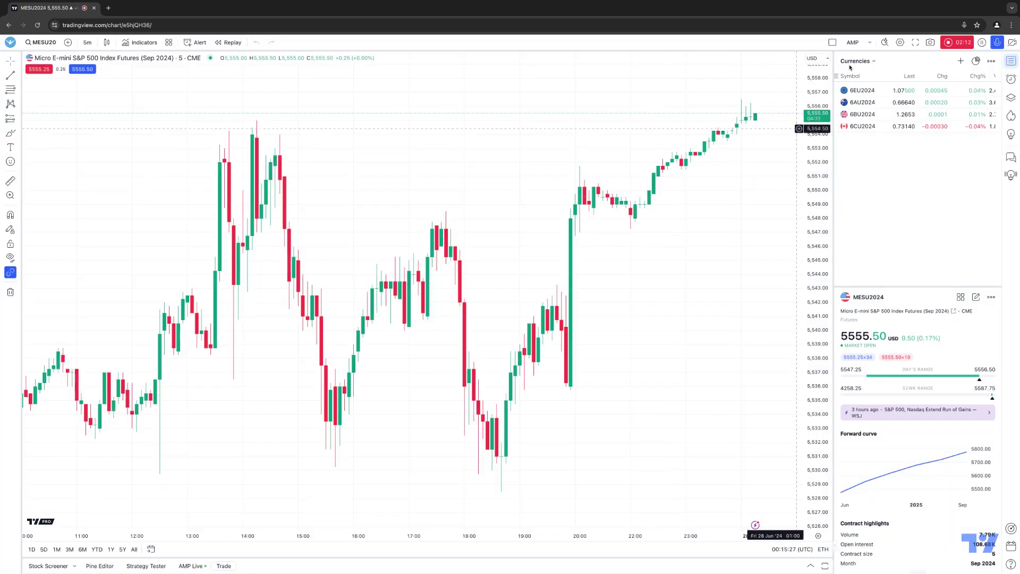
{"action": "left_click", "coordinate": [874, 62]}
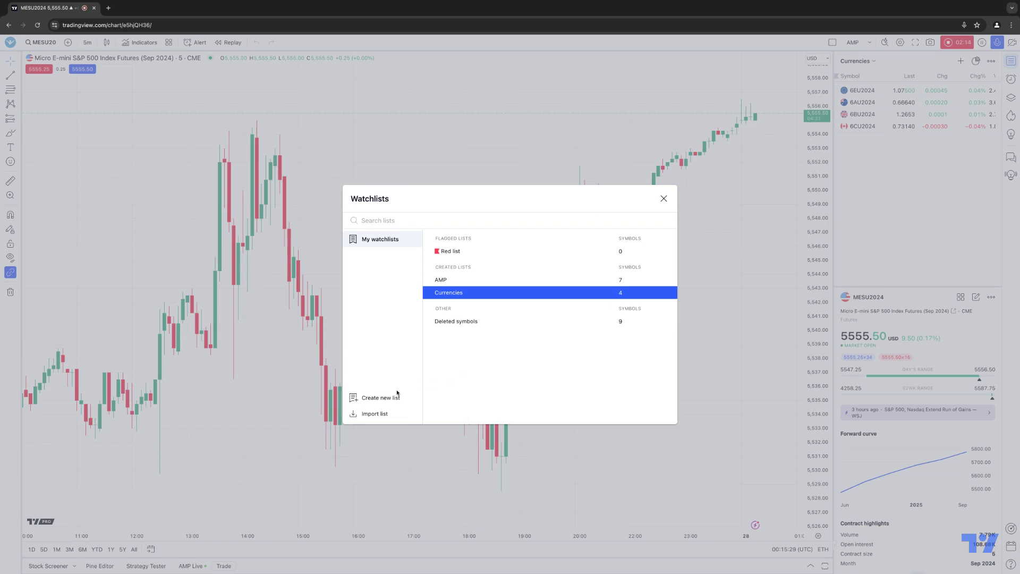
{"action": "left_click", "coordinate": [379, 397]}
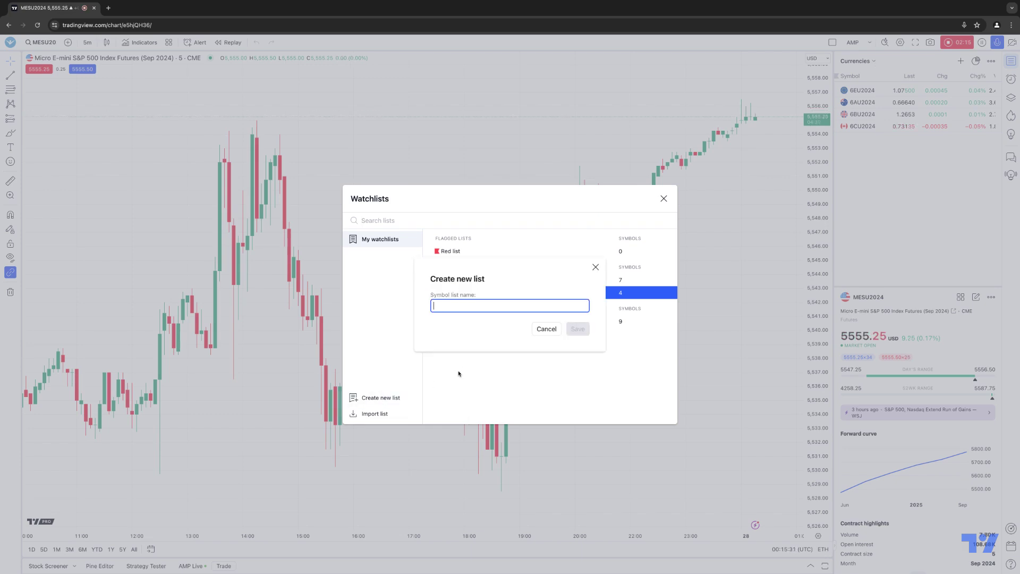
{"action": "type", "text": "Metals"}
{"action": "left_click", "coordinate": [577, 329]}
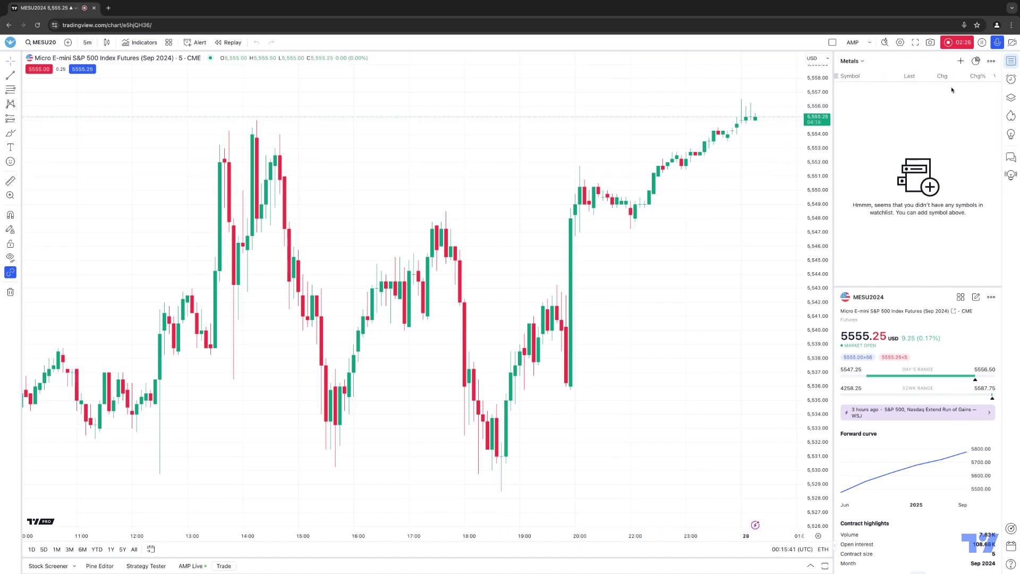
- Add the GCQ2024 gold futures contract to the Metals watchlist
{"action": "left_click", "coordinate": [960, 61]}
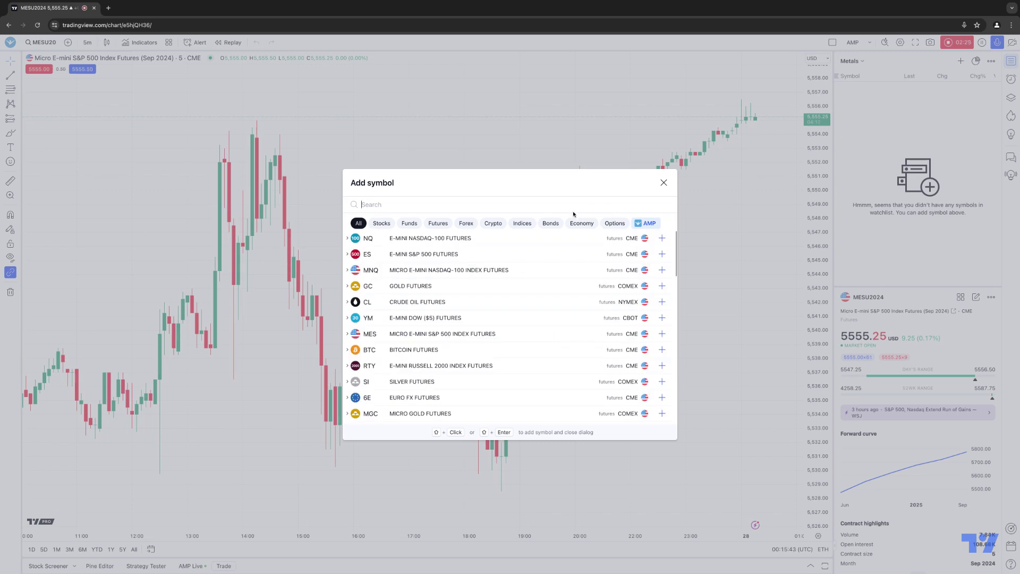
{"action": "type", "text": "GCE"}
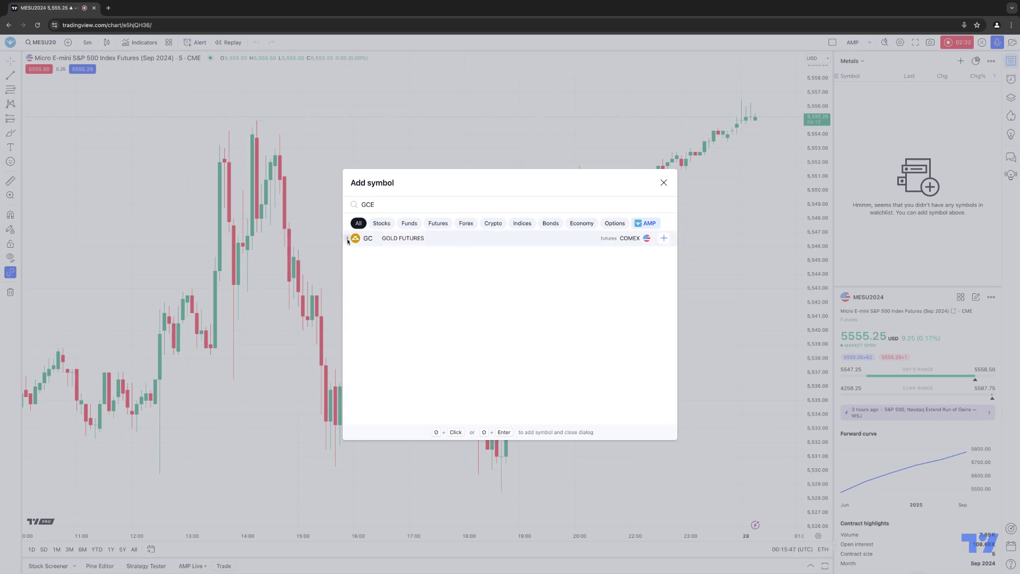
{"action": "left_click", "coordinate": [367, 238]}
{"action": "left_click", "coordinate": [661, 270]}
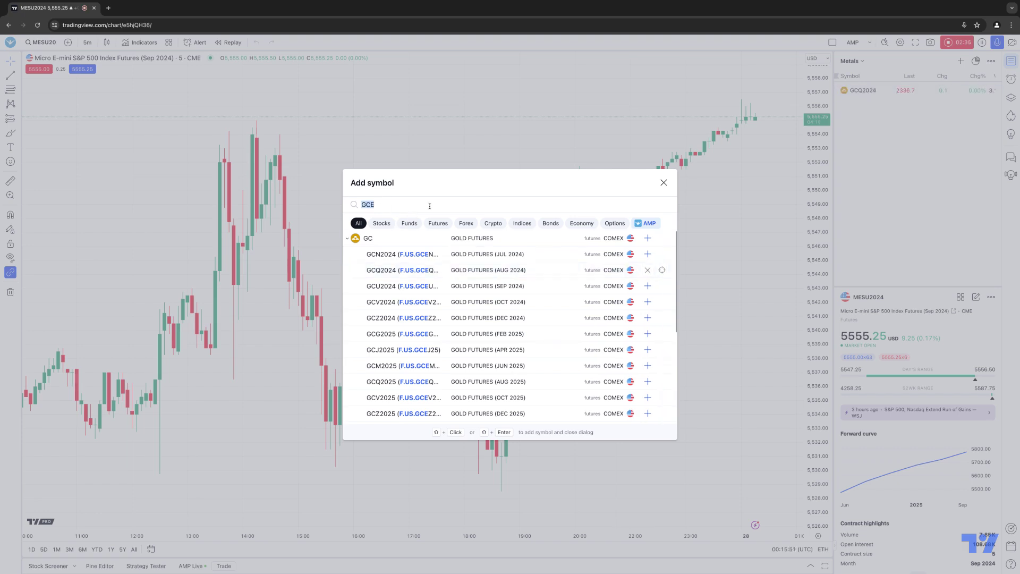
- Add MHGQ2024 micro copper and SIQ2024 silver contracts to Metals, then close the search
{"action": "key", "text": "BackSpace"}
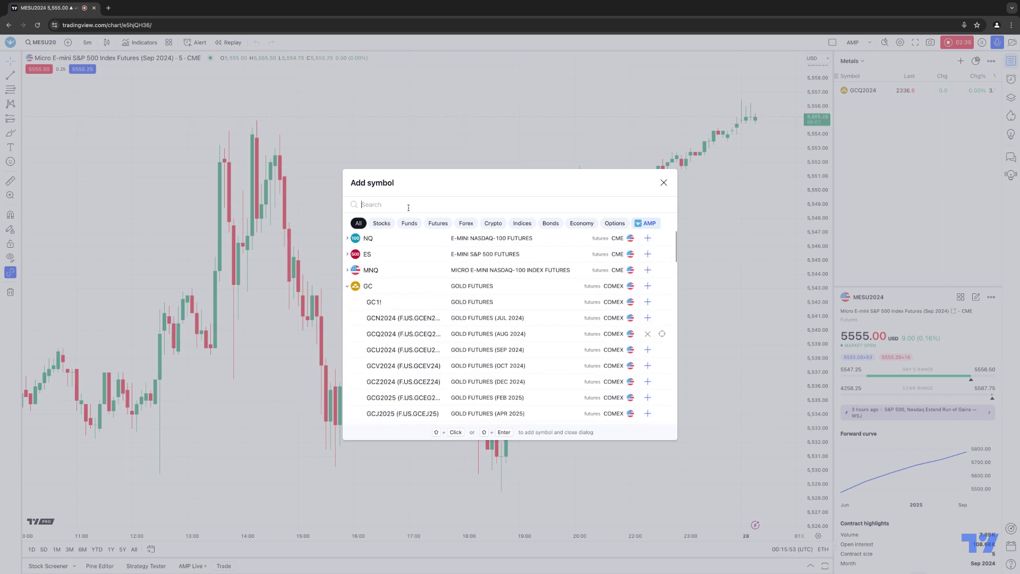
{"action": "type", "text": "SIE"}
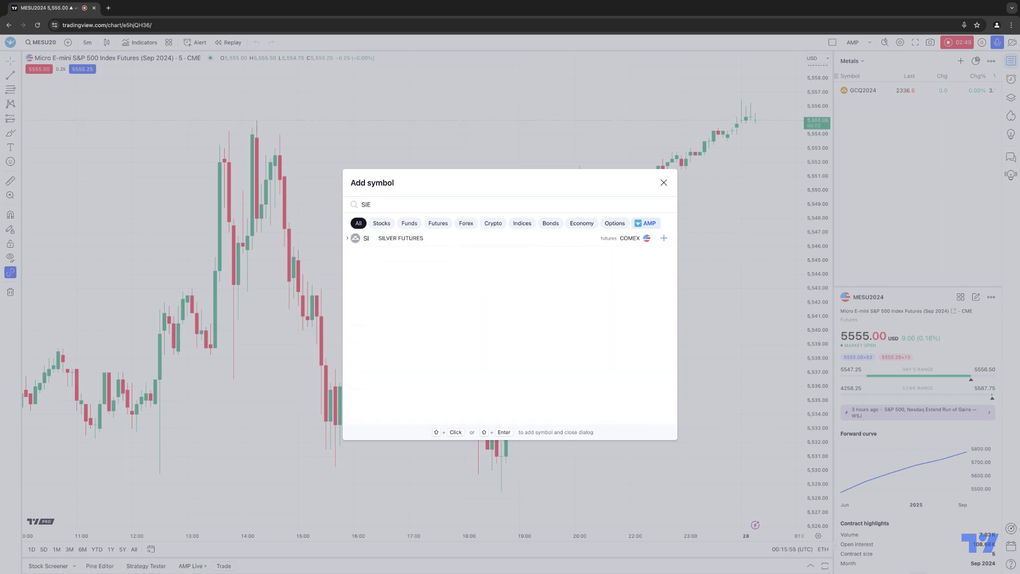
{"action": "key", "text": "BackSpace"}
{"action": "key", "text": "BackSpace"}
{"action": "type", "text": "MHG"}
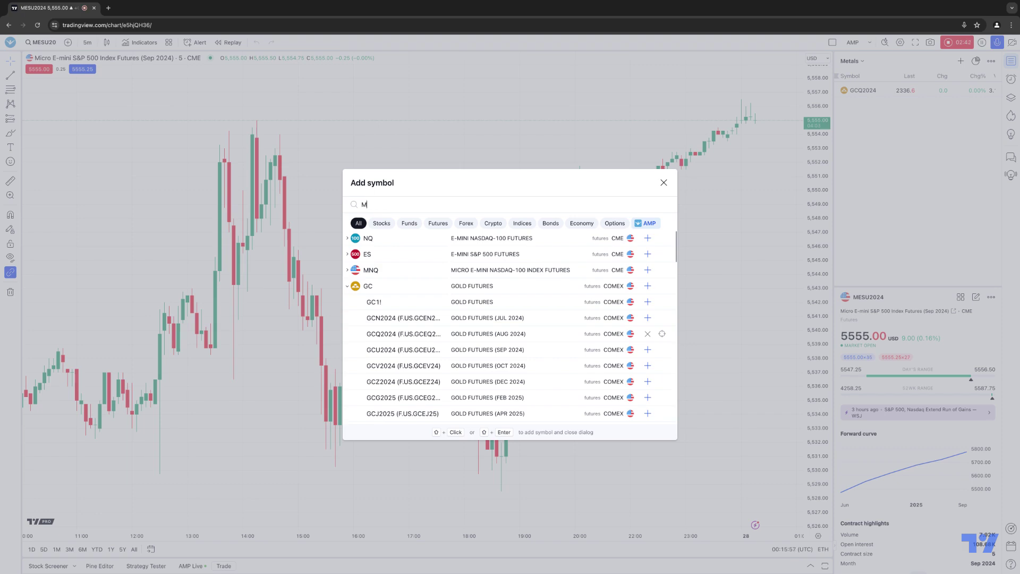
{"action": "left_click", "coordinate": [355, 239]}
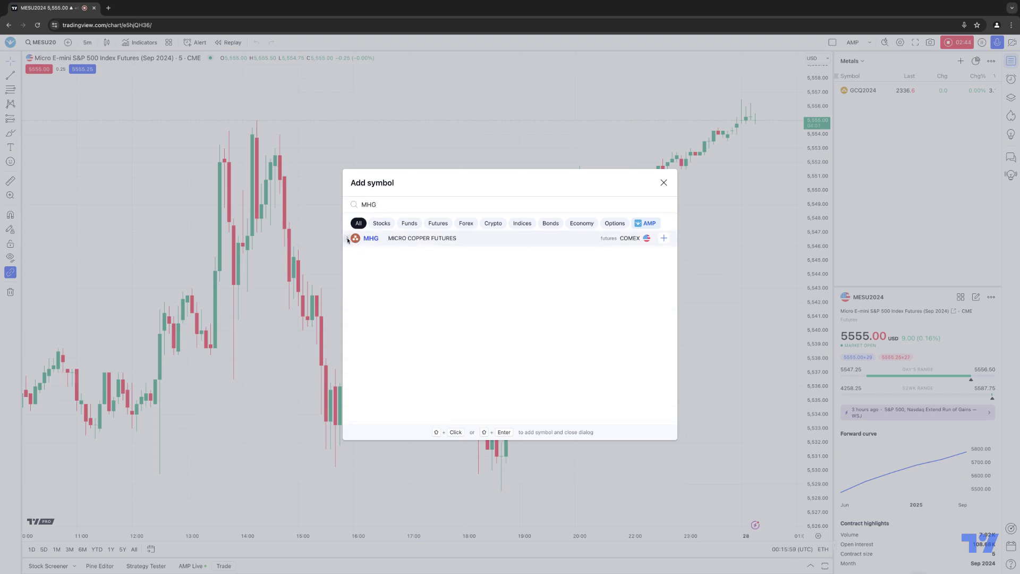
{"action": "left_click", "coordinate": [661, 269]}
{"action": "type", "text": "S"}
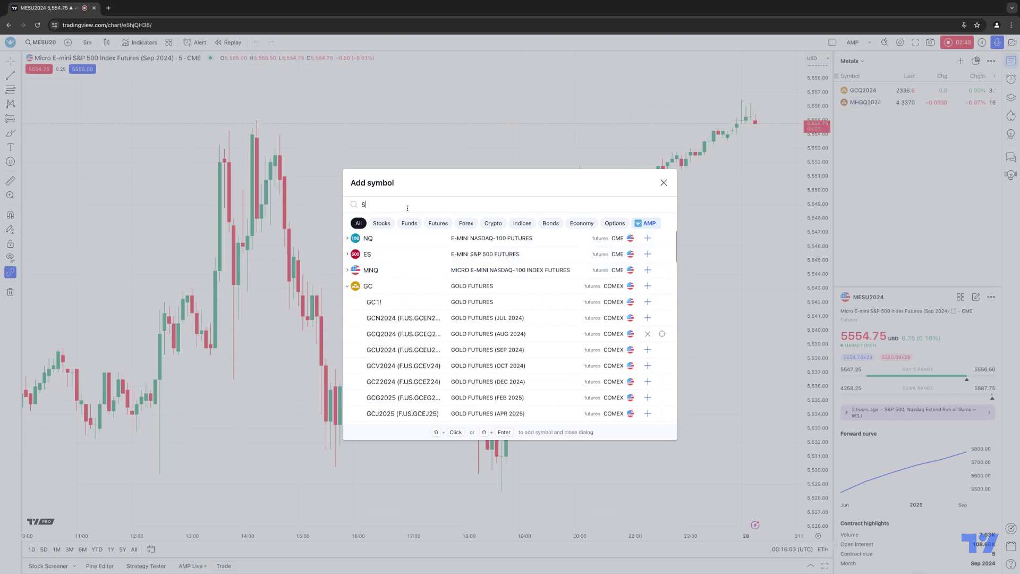
{"action": "type", "text": "IE"}
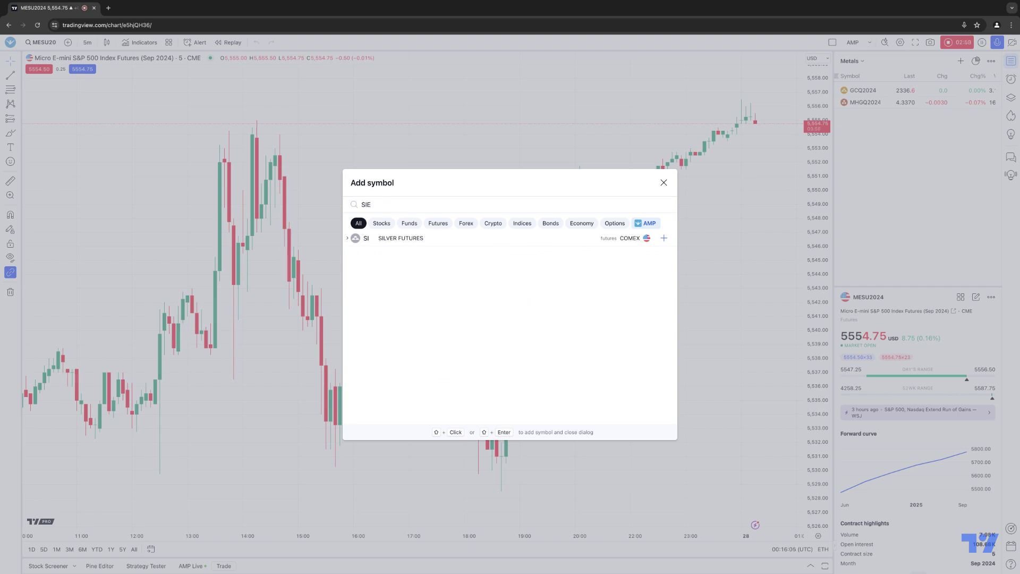
{"action": "left_click", "coordinate": [349, 238]}
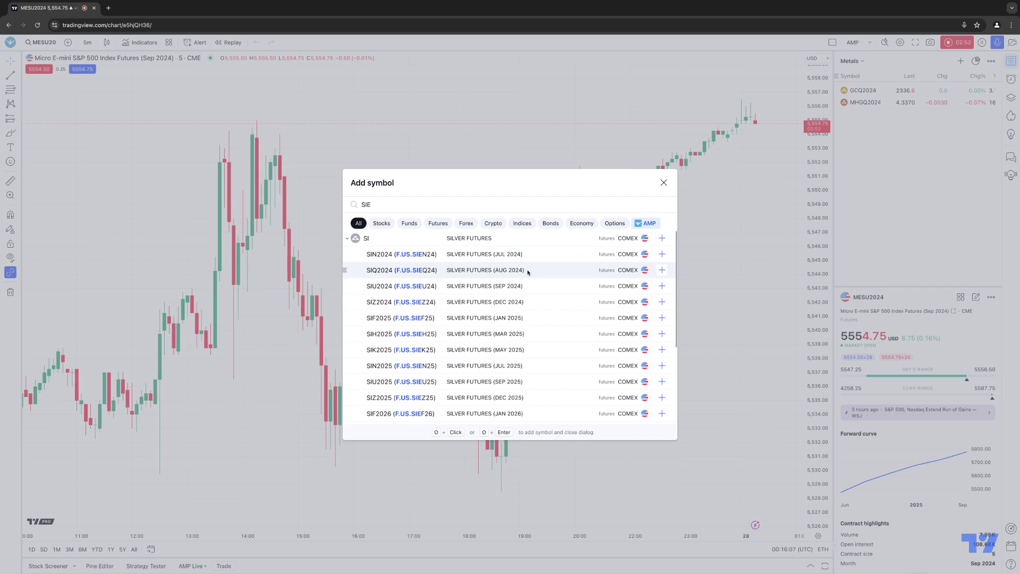
{"action": "left_click", "coordinate": [662, 270]}
{"action": "key", "text": "Escape"}
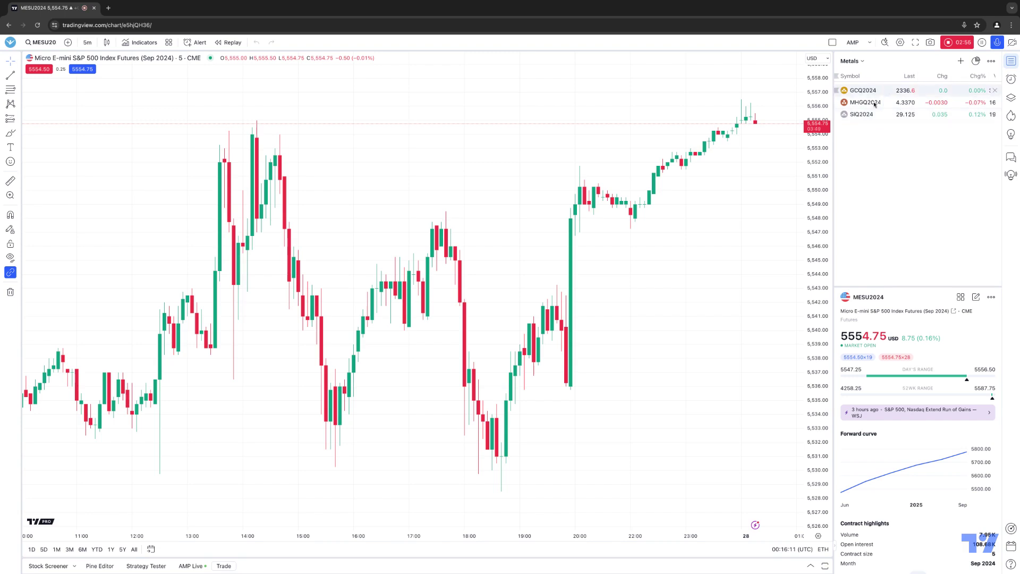
- Star the AMP, Currencies and Metals watchlists as favourites
{"action": "left_click", "coordinate": [850, 61]}
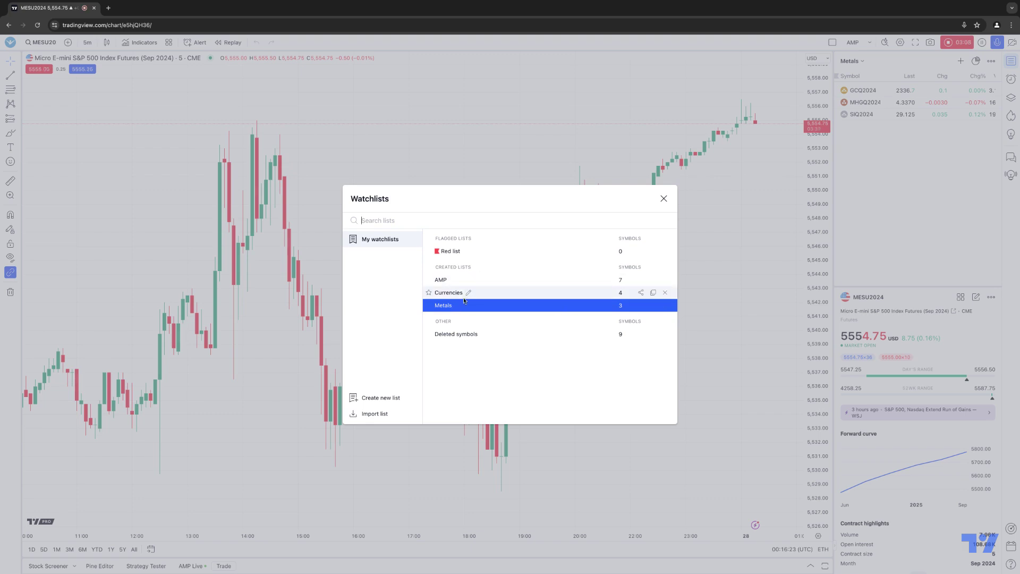
{"action": "left_click", "coordinate": [429, 280]}
{"action": "left_click", "coordinate": [429, 292]}
{"action": "left_click", "coordinate": [428, 304]}
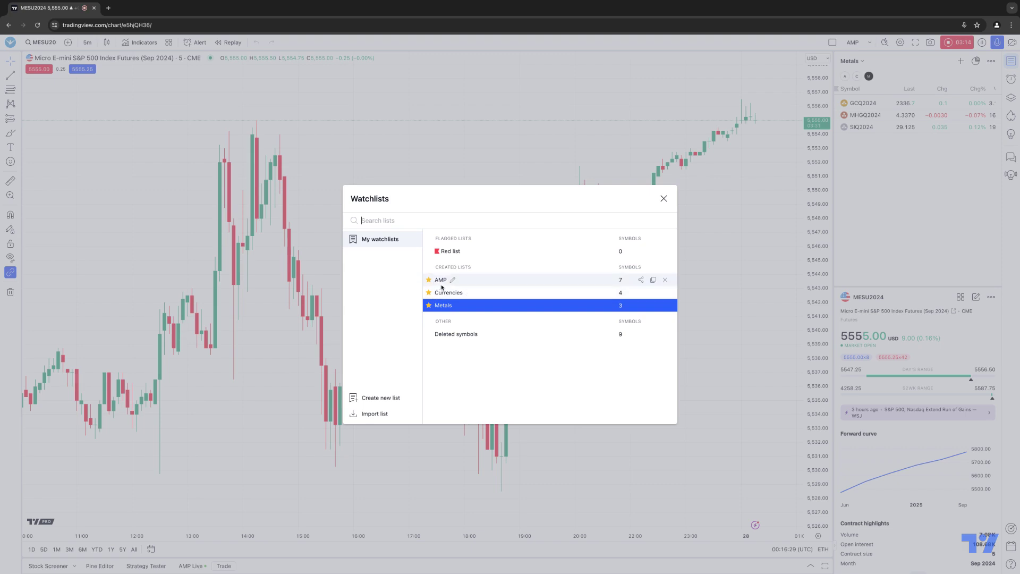
{"action": "left_click", "coordinate": [662, 203]}
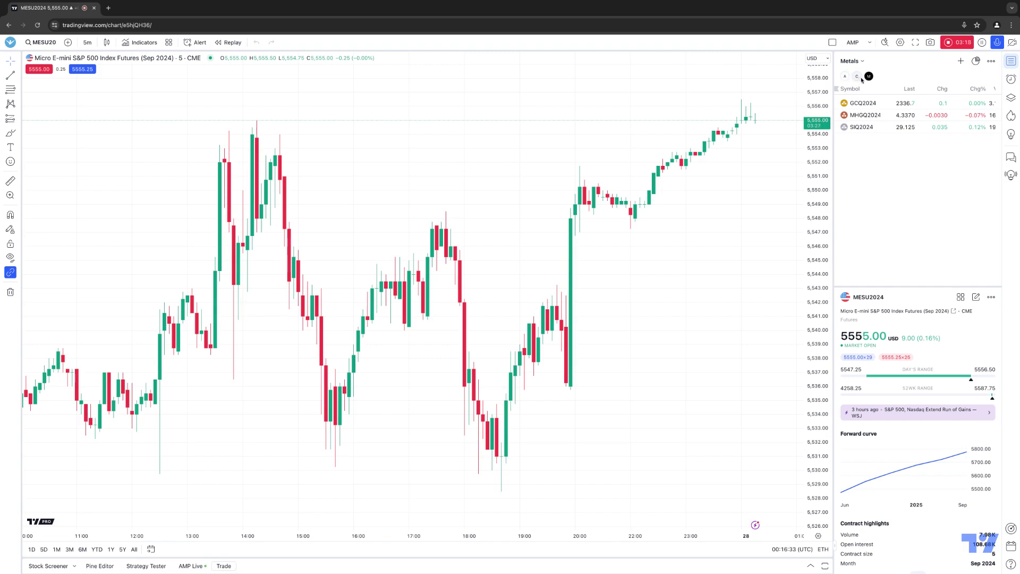
- Cycle through the favourite watchlists and finish on the AMP list
{"action": "left_click", "coordinate": [845, 77]}
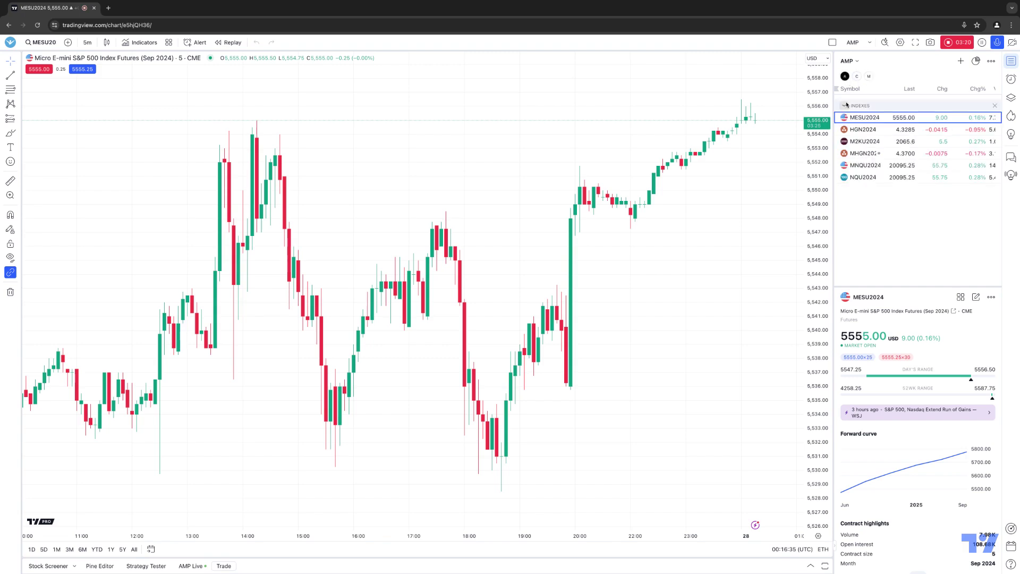
{"action": "left_click", "coordinate": [869, 76]}
{"action": "left_click", "coordinate": [845, 77]}
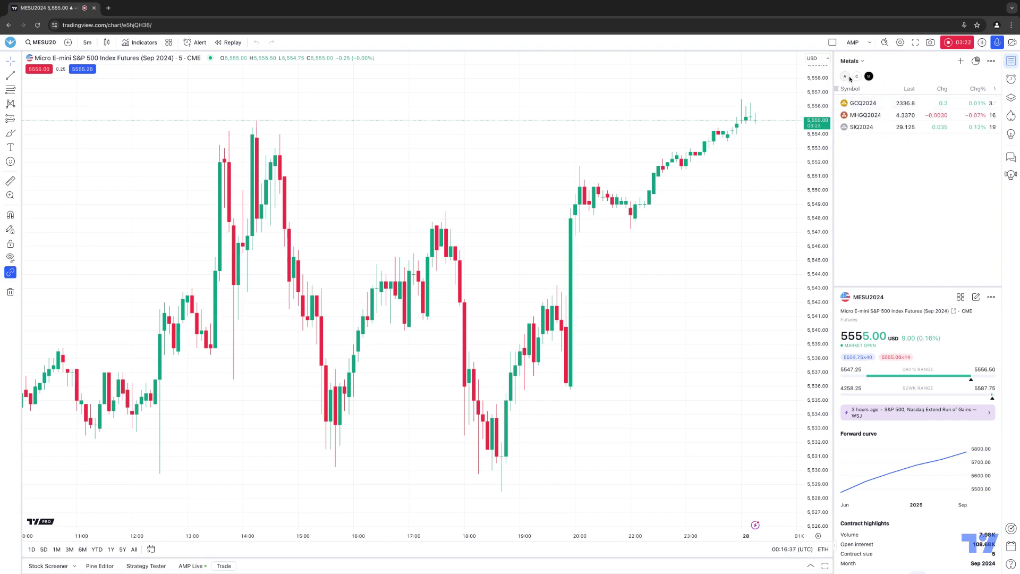
{"action": "left_click", "coordinate": [857, 77]}
{"action": "left_click", "coordinate": [868, 76]}
{"action": "left_click", "coordinate": [845, 77]}
{"action": "left_click", "coordinate": [857, 76]}
{"action": "left_click", "coordinate": [868, 77]}
{"action": "left_click", "coordinate": [845, 76]}
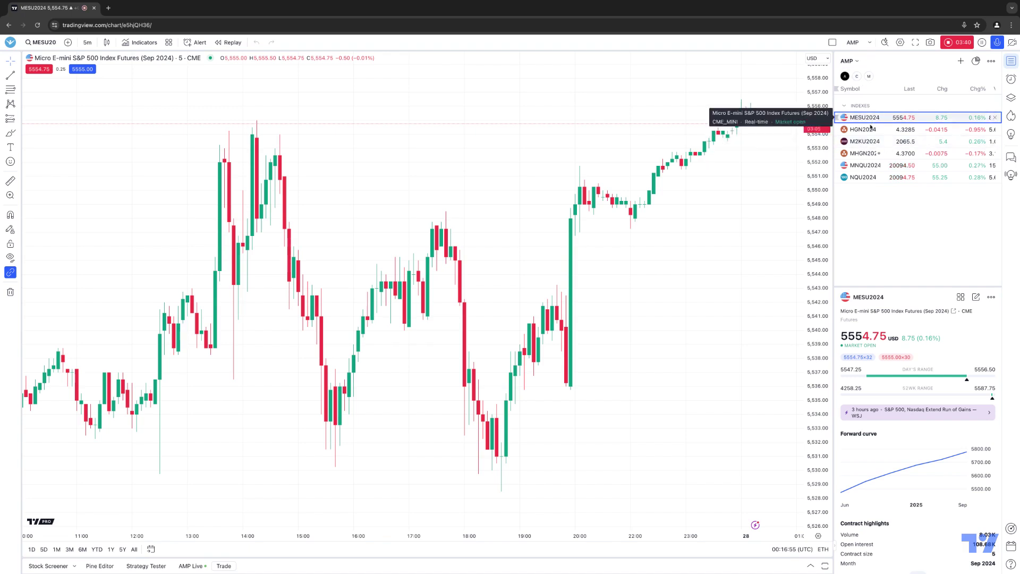
- Duplicate the Metals watchlist as 'metals copy'
{"action": "left_click", "coordinate": [856, 76]}
{"action": "left_click", "coordinate": [868, 76]}
{"action": "left_click", "coordinate": [844, 76]}
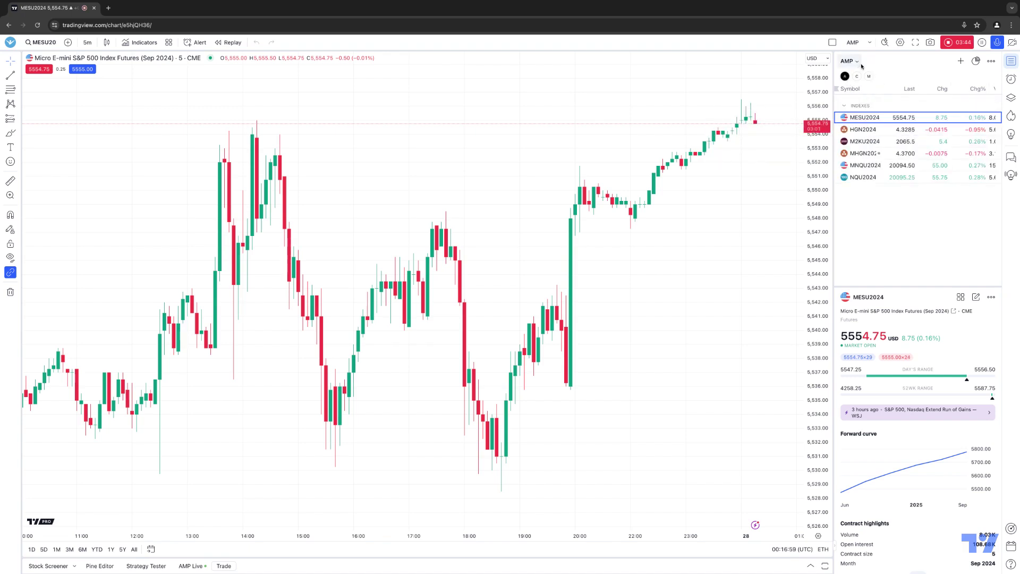
{"action": "left_click", "coordinate": [859, 63]}
{"action": "mouse_move", "coordinate": [456, 280]}
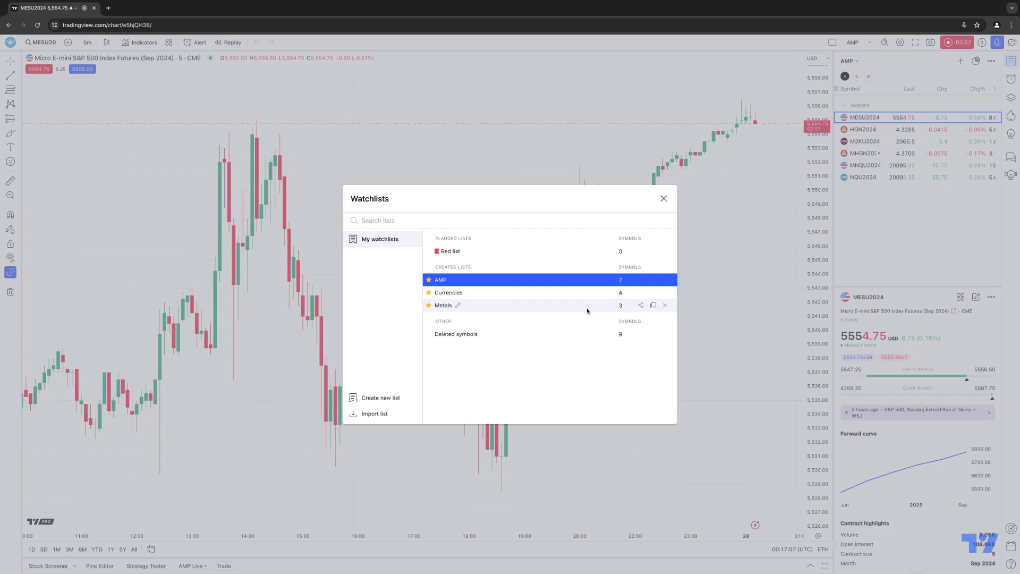
{"action": "left_click", "coordinate": [653, 305]}
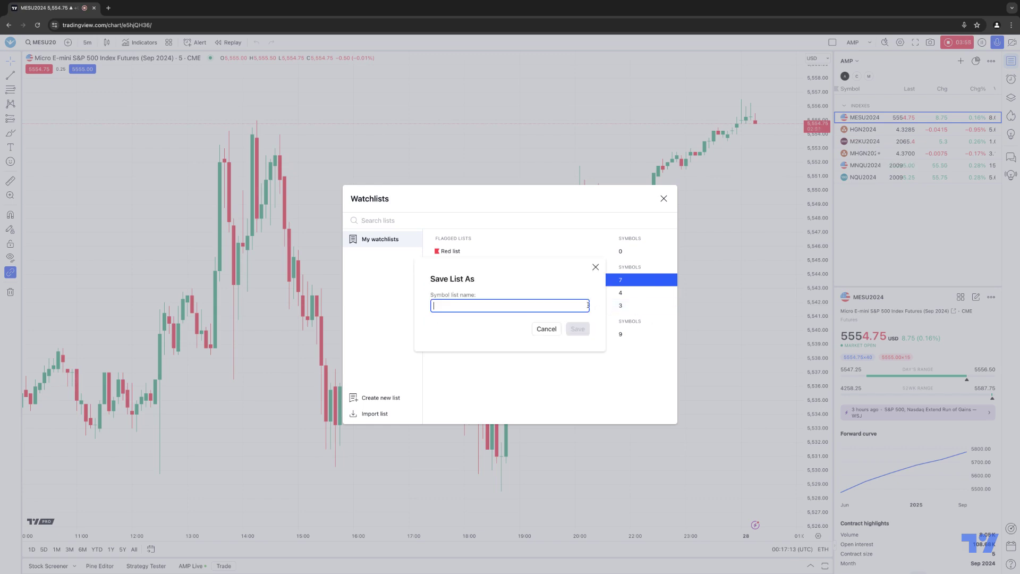
{"action": "type", "text": "metals copy"}
{"action": "left_click", "coordinate": [577, 328]}
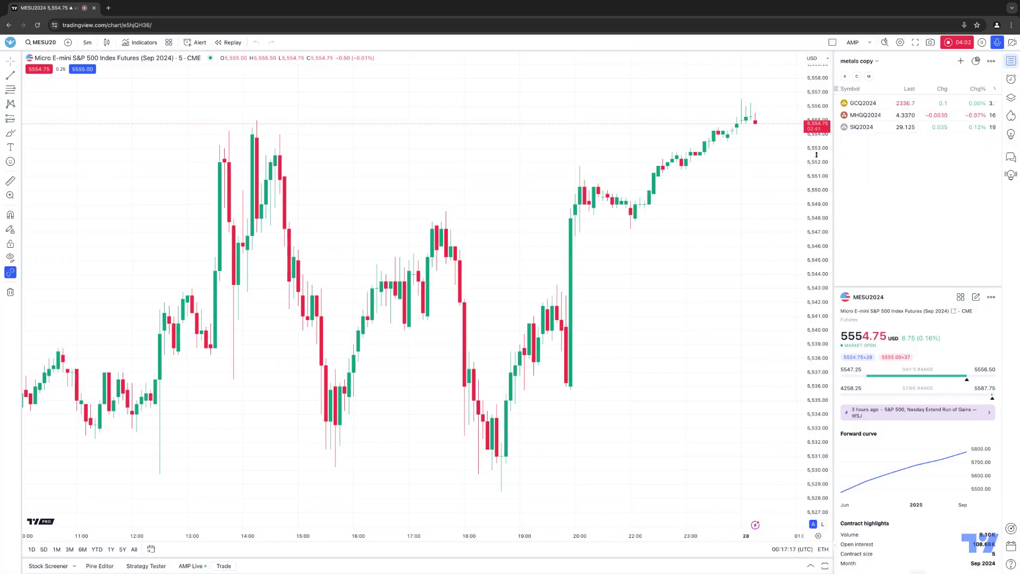
- Mark the 'metals copy' watchlist as a favourite
{"action": "left_click", "coordinate": [857, 61]}
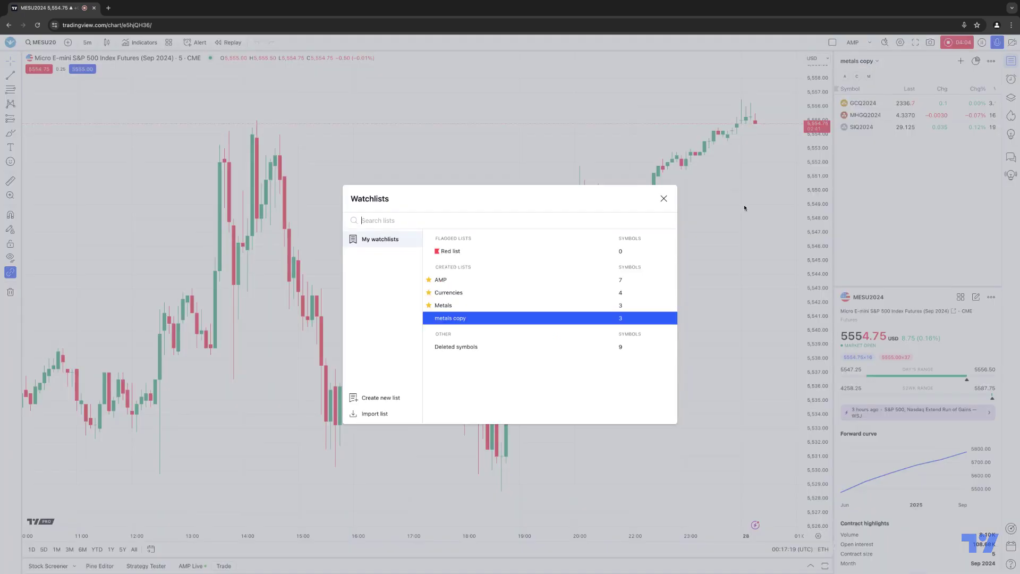
{"action": "left_click", "coordinate": [429, 318]}
{"action": "left_click", "coordinate": [663, 200]}
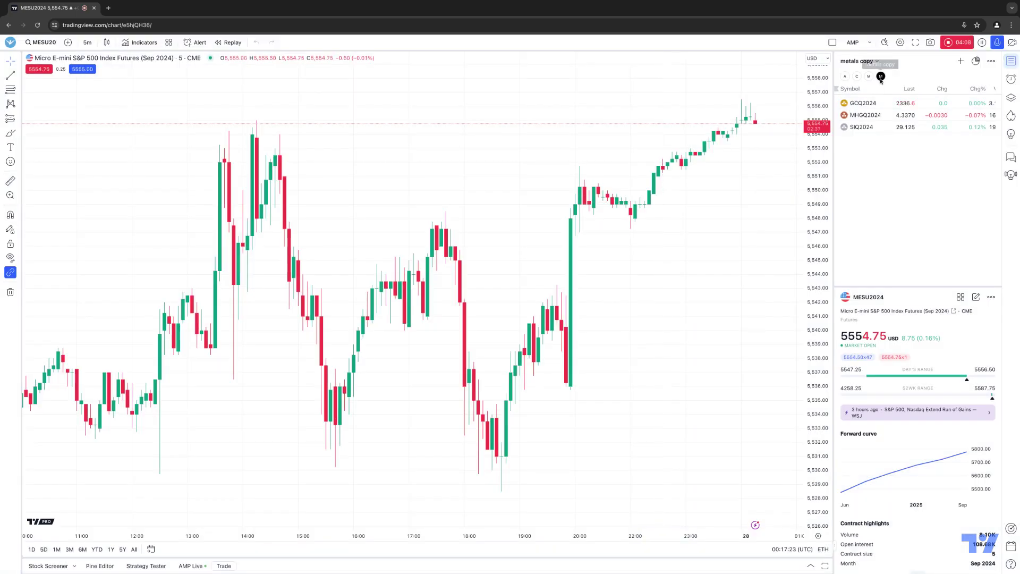